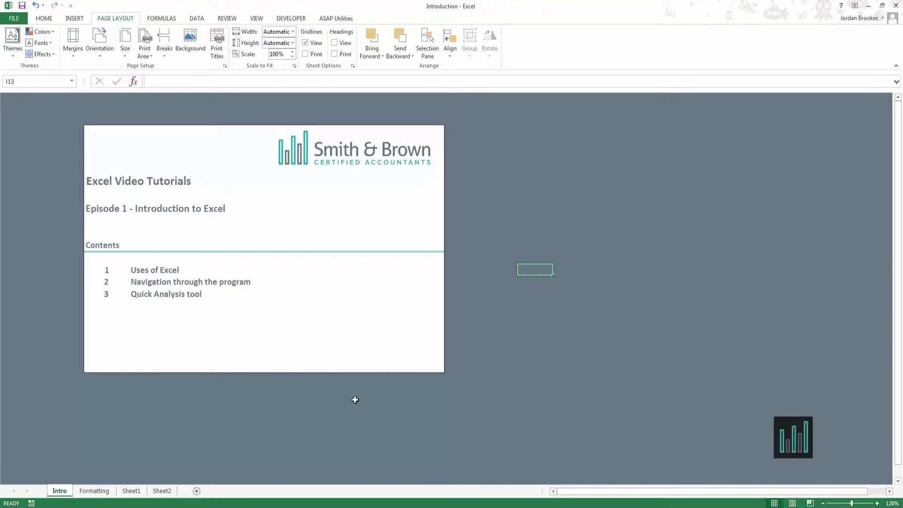
Look through Sheet1 and Sheet2, add a blank Sheet3, then go back to the Formatting sheet
left_click(95, 492)
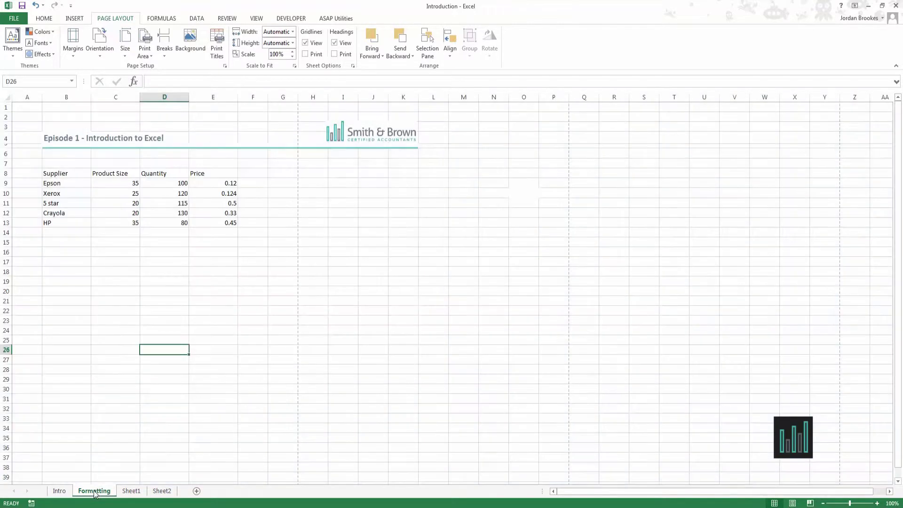
left_click(135, 492)
left_click(162, 491)
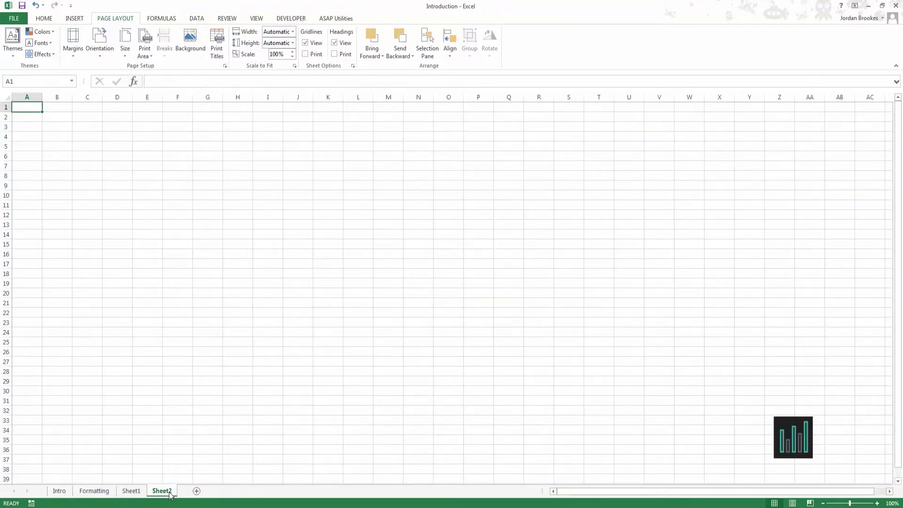
left_click(197, 492)
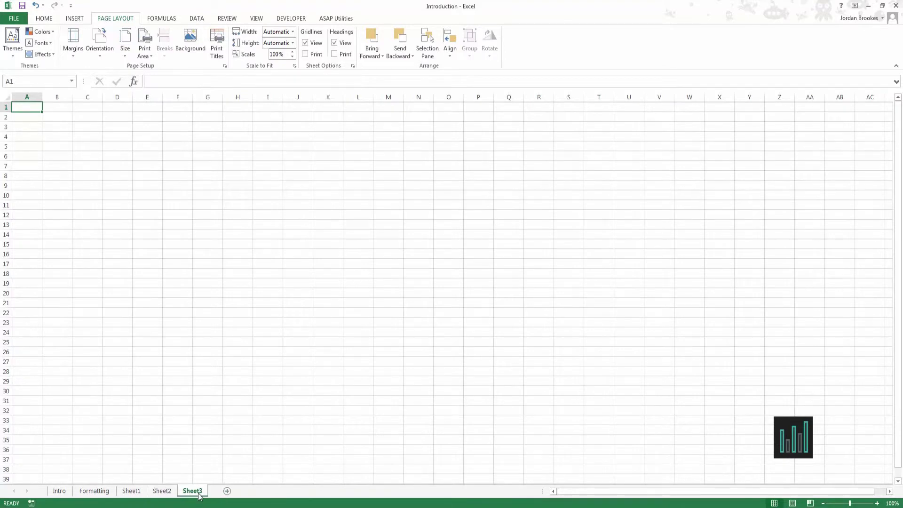
left_click(162, 492, "ctrl")
left_click(104, 494)
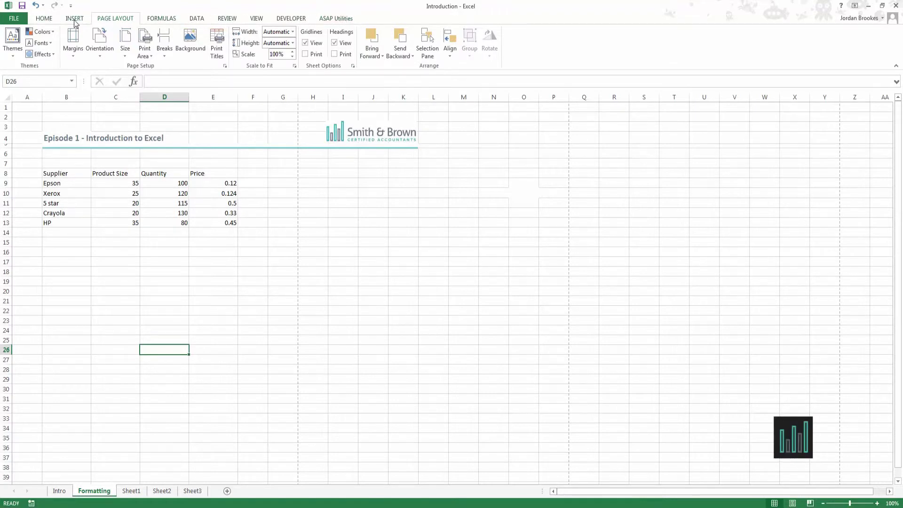
Check the HOME tab's Number Format list without changing it, then show the INSERT commands
left_click(43, 19)
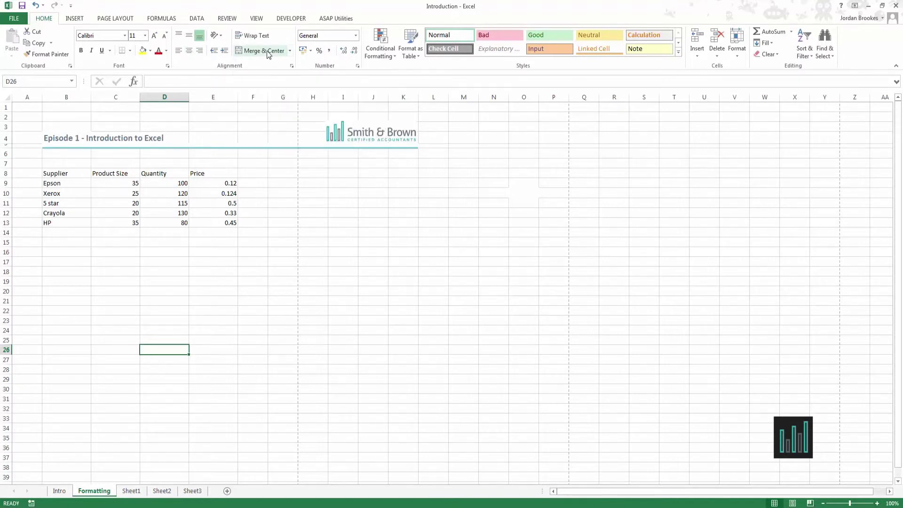
left_click(355, 37)
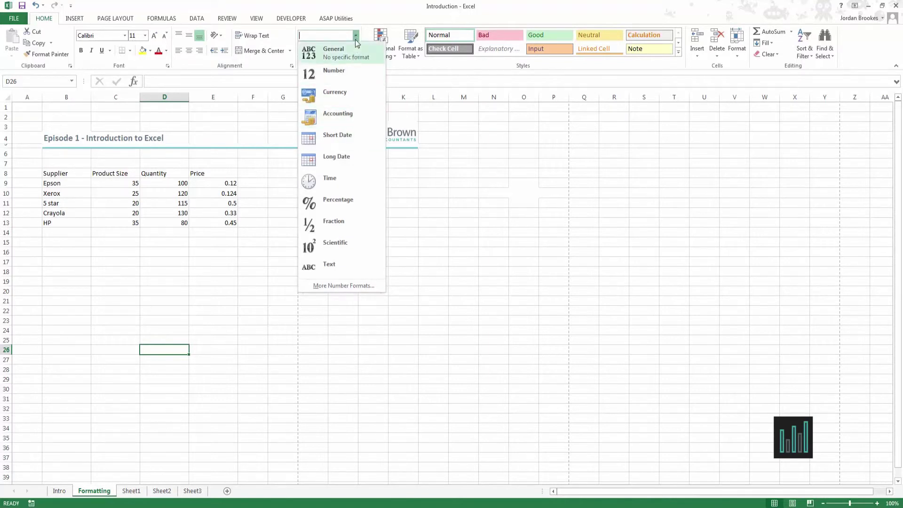
left_click(356, 36)
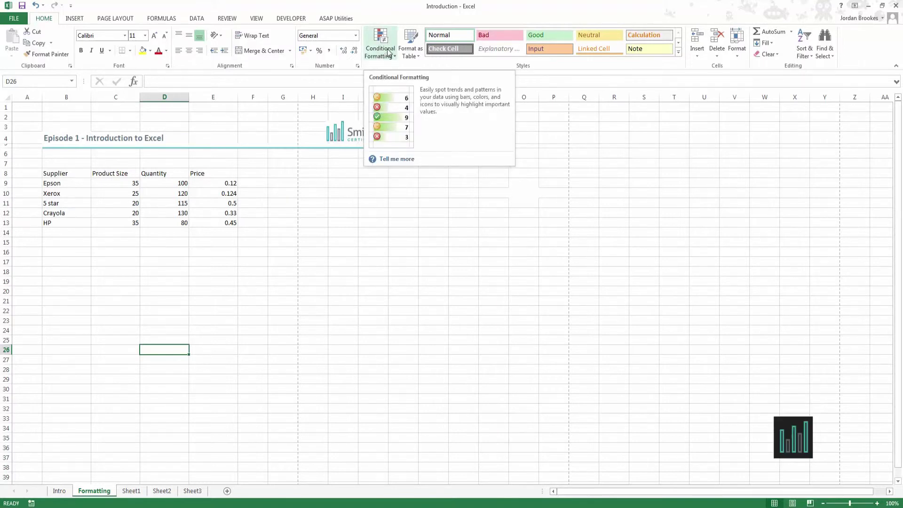
left_click(73, 19)
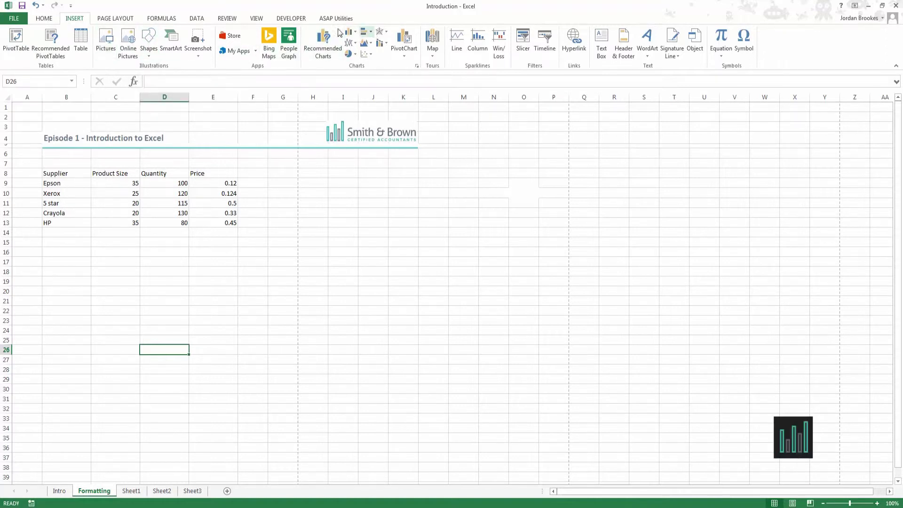
Compare the PAGE LAYOUT and FORMULAS ribbon tabs, finishing on FORMULAS
left_click(119, 20)
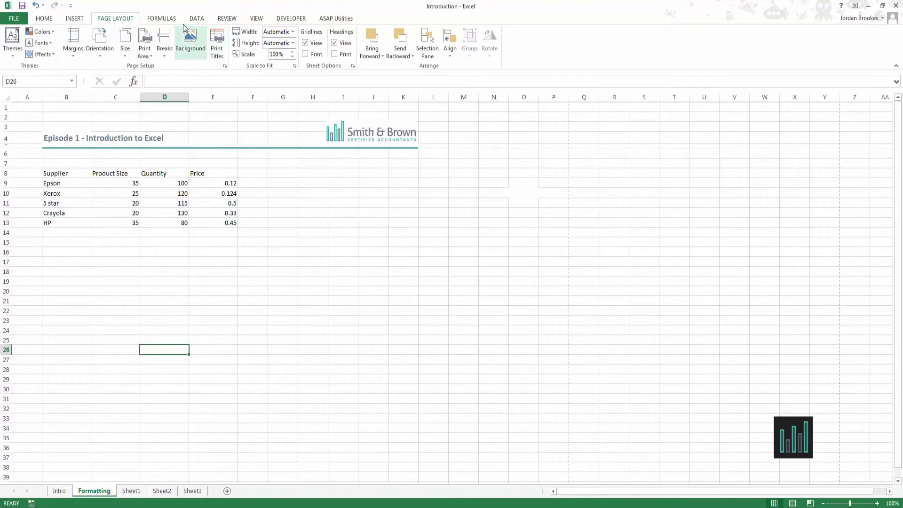
left_click(164, 21)
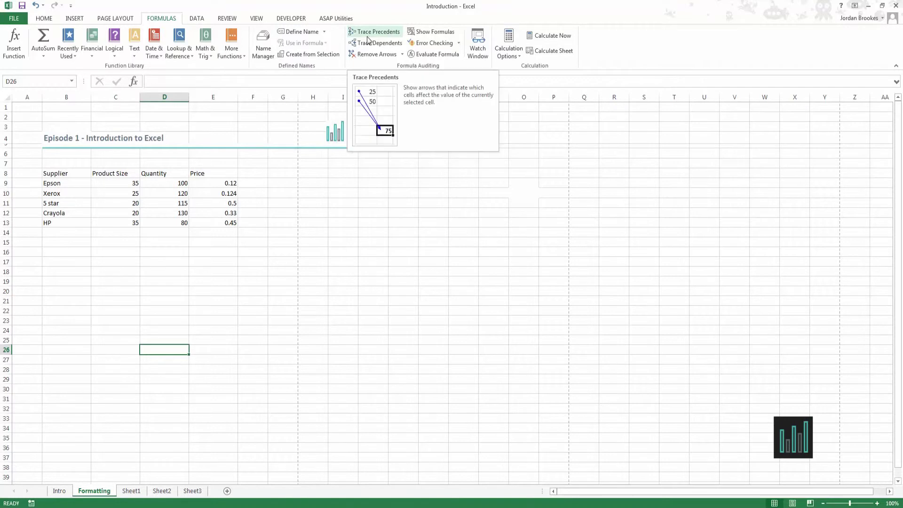
scroll(154, 21, "up", 1)
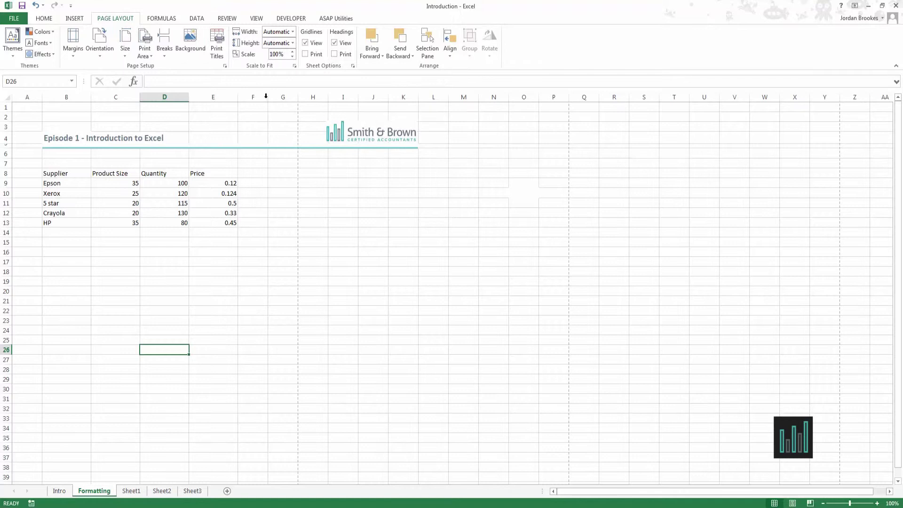
left_click(161, 19)
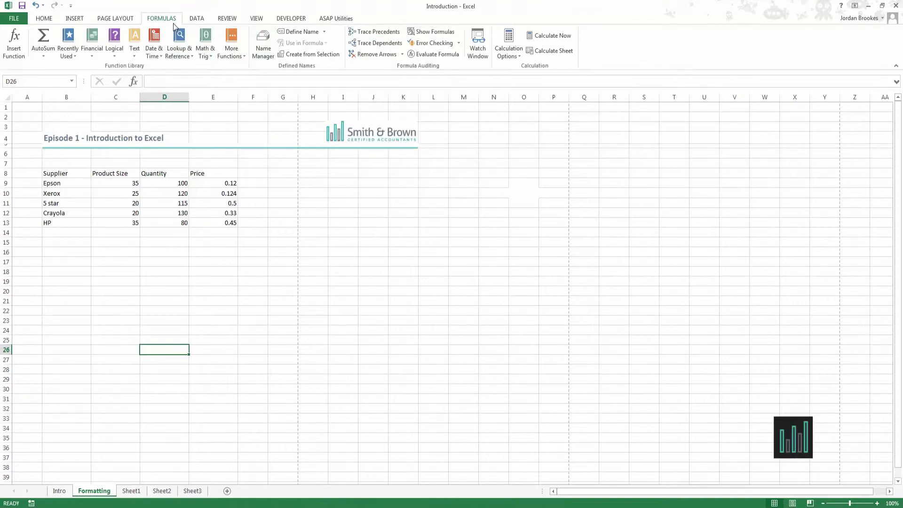
left_click(125, 20)
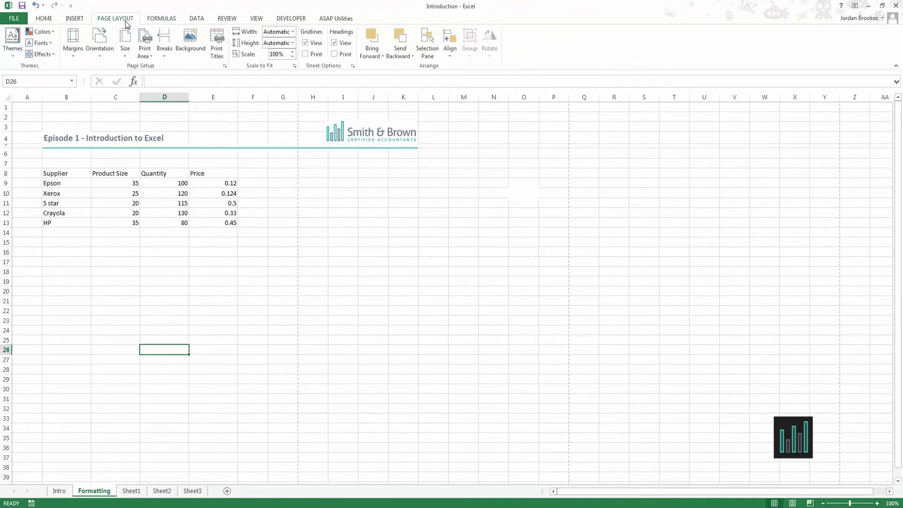
left_click(171, 20)
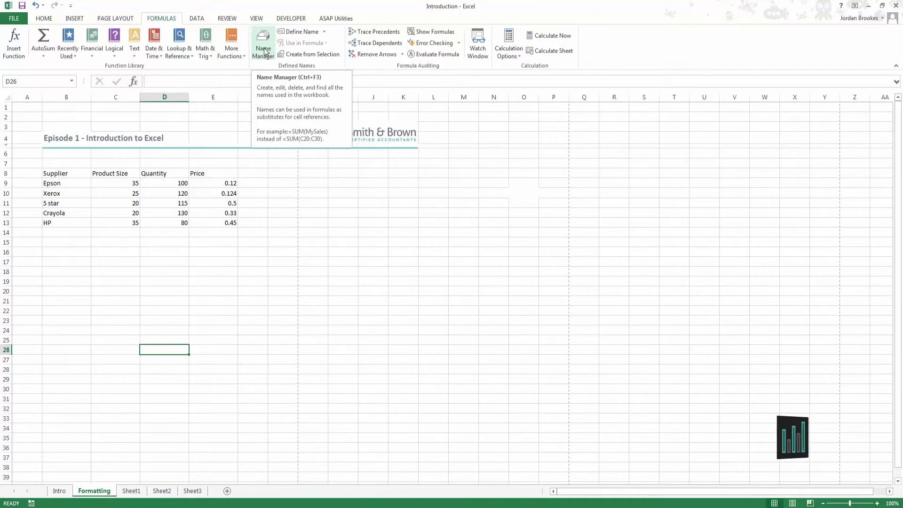
Show the DATA tools, then the REVIEW commands for proofing, comments and protection
left_click(198, 19)
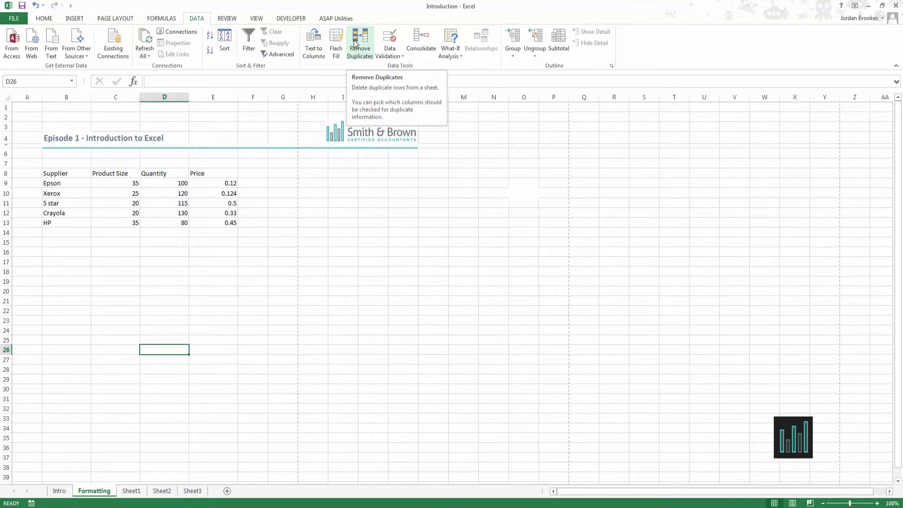
left_click(228, 19)
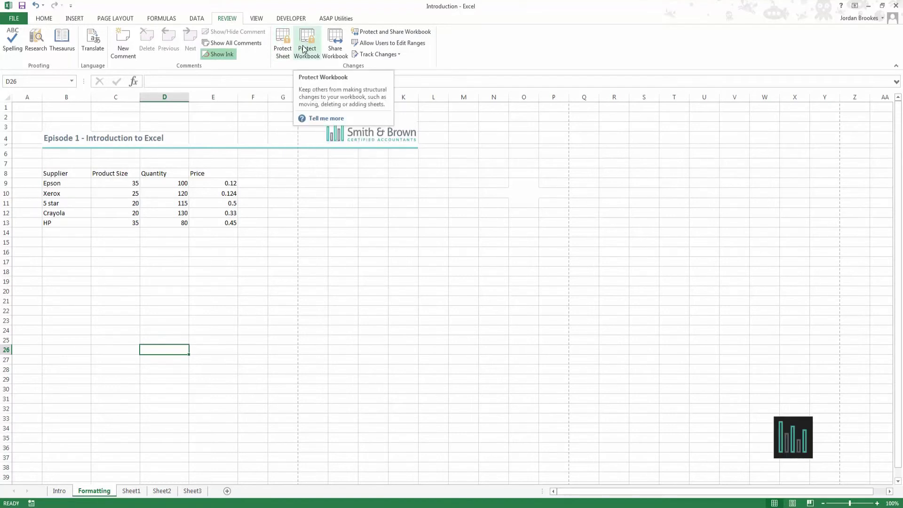
On the VIEW tab, try Page Break Preview and Page Layout, then return to Normal view
left_click(259, 20)
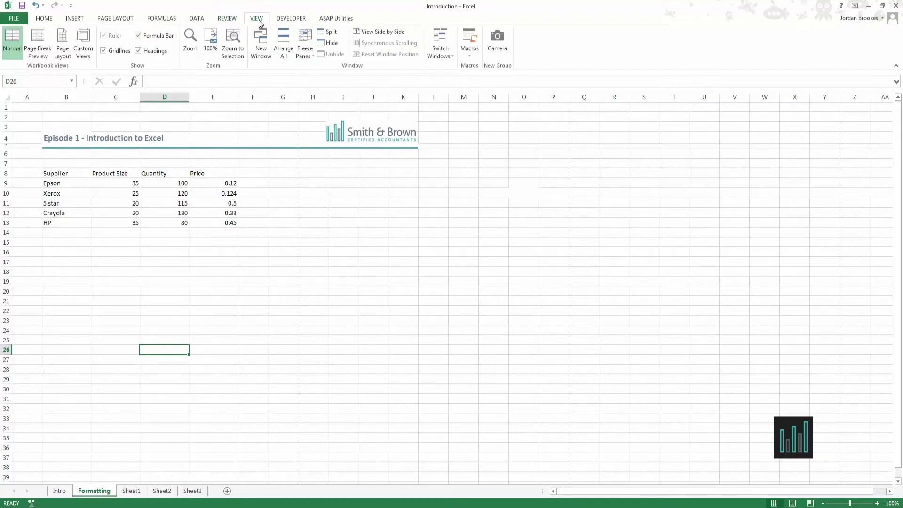
left_click(36, 41)
left_click(62, 45)
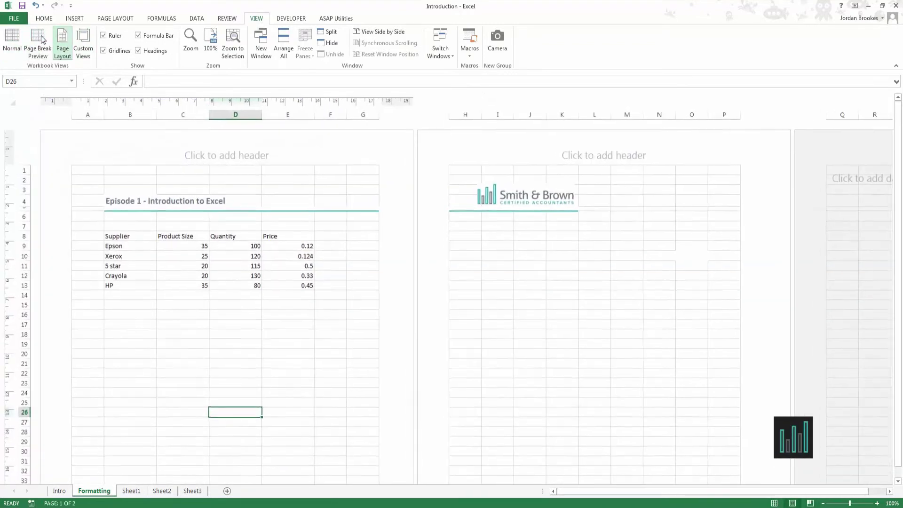
left_click(13, 43)
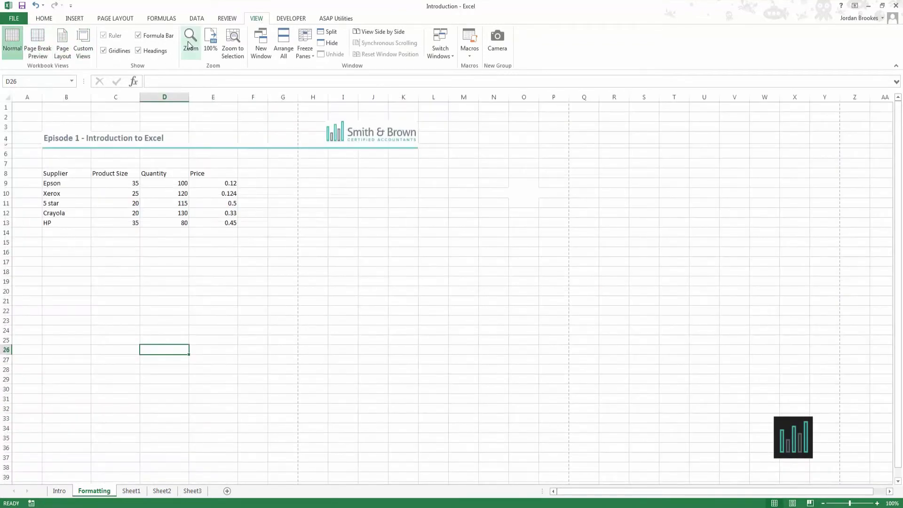
Turn gridlines and headings off and back on, then show the DEVELOPER commands
left_click(104, 50)
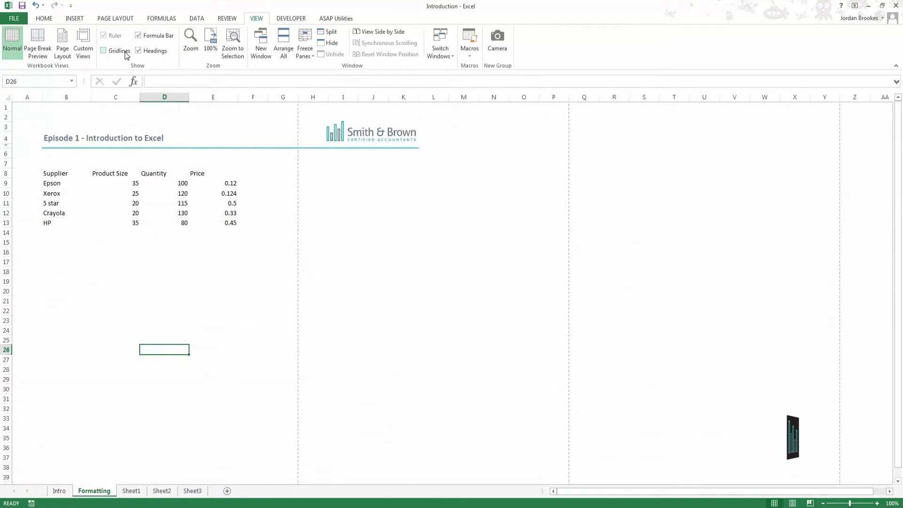
left_click(138, 50)
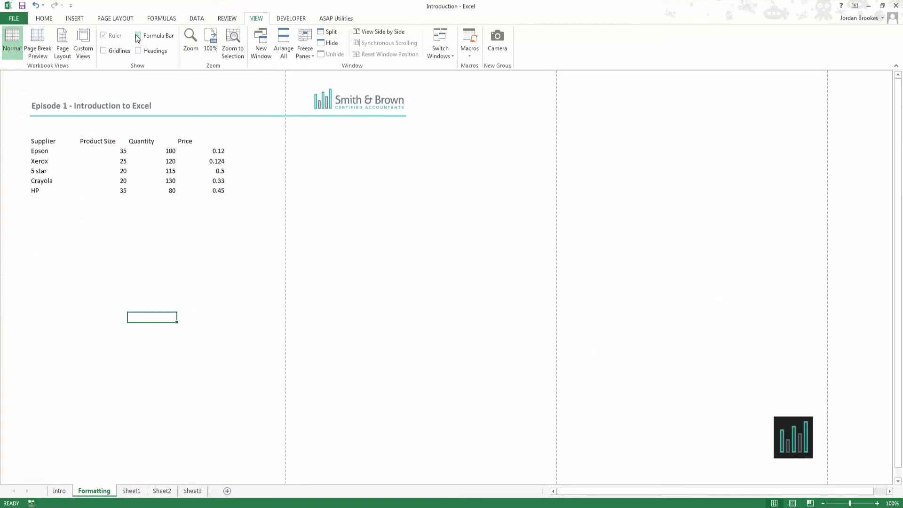
left_click(137, 51)
left_click(103, 50)
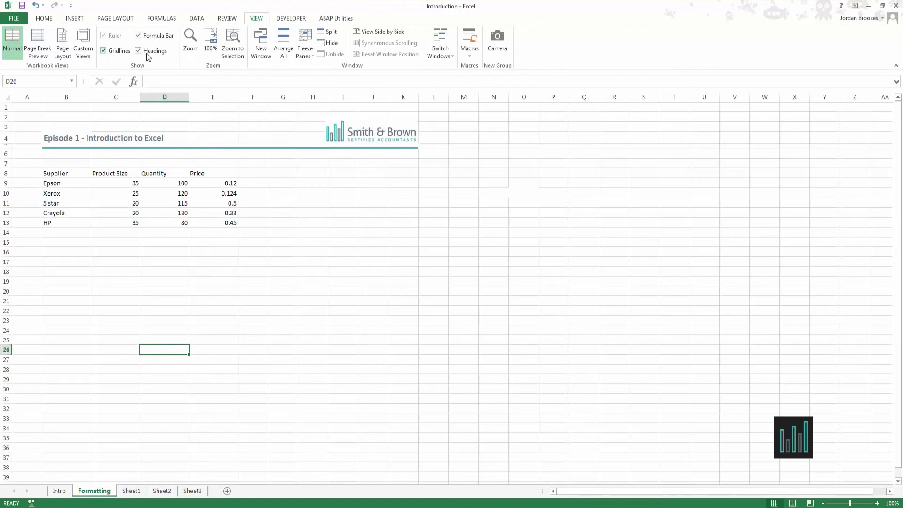
left_click(290, 20)
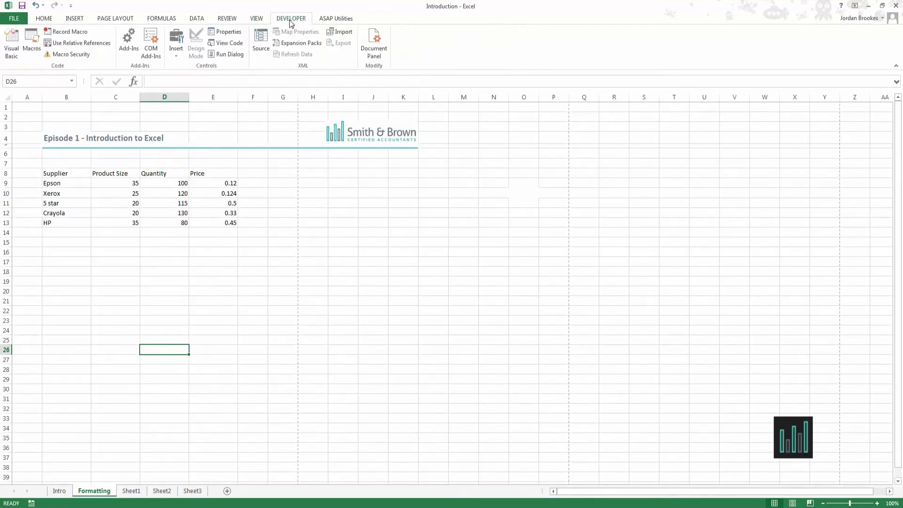
left_click(792, 503)
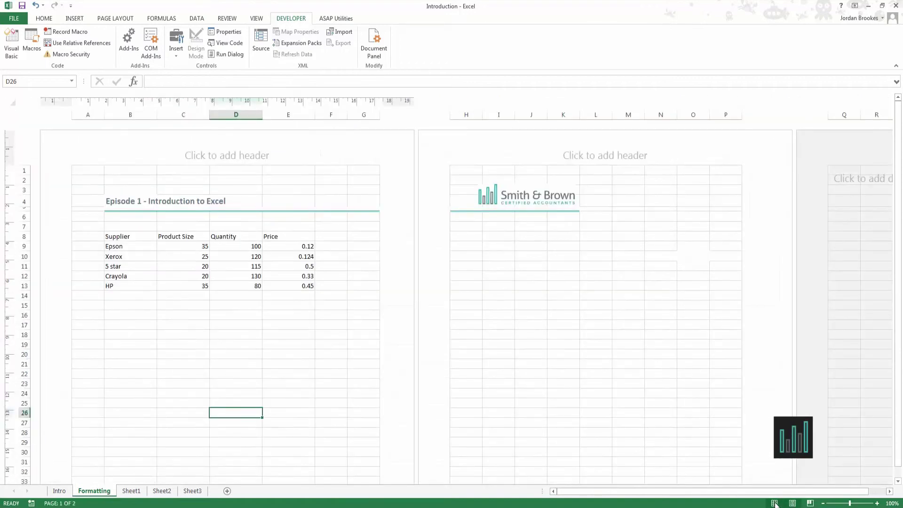
left_click(775, 503)
left_click(793, 503)
left_click(810, 503)
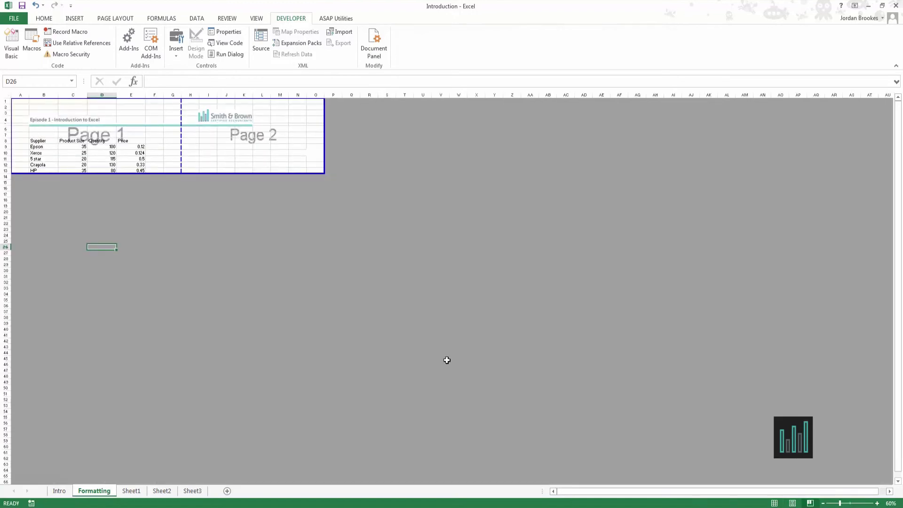
left_click(774, 503)
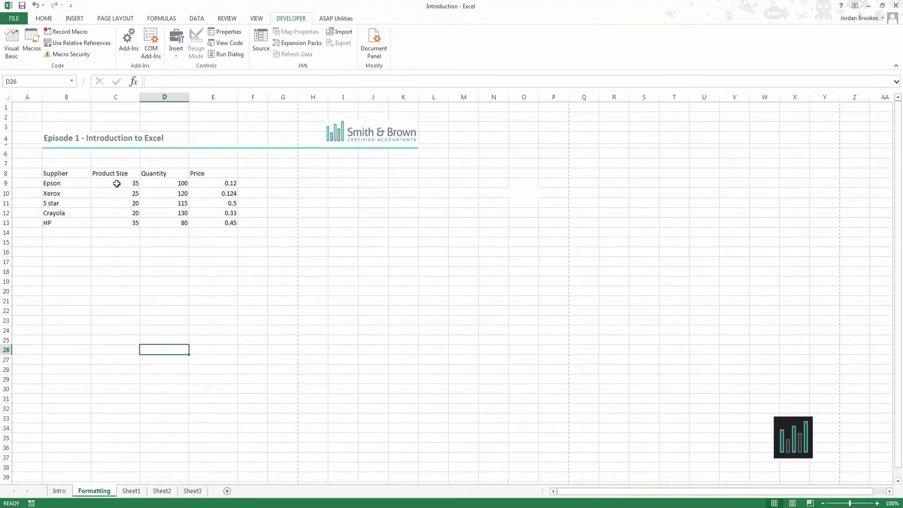
Select Product Sizes C9:C13 to read average 27, count 5 and sum 135 in the status bar
left_click_drag(117, 183, 117, 192)
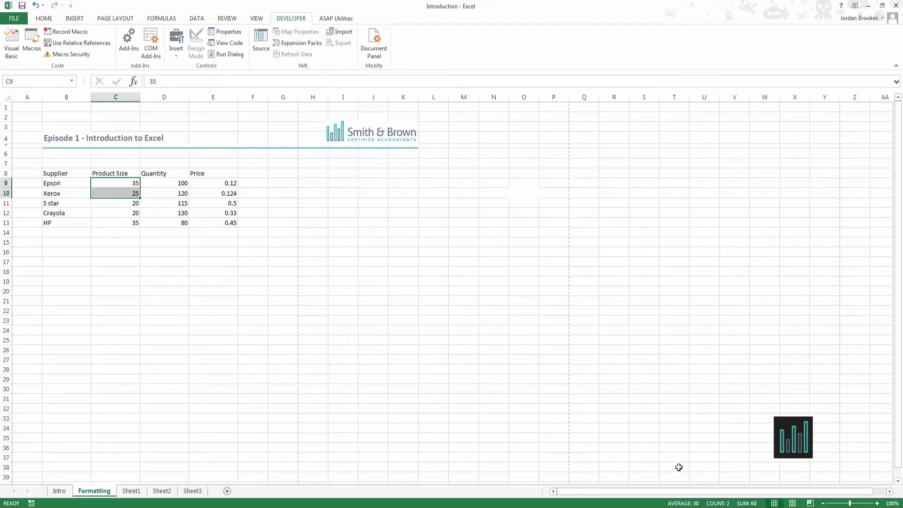
left_click(116, 184)
left_click_drag(115, 183, 113, 210)
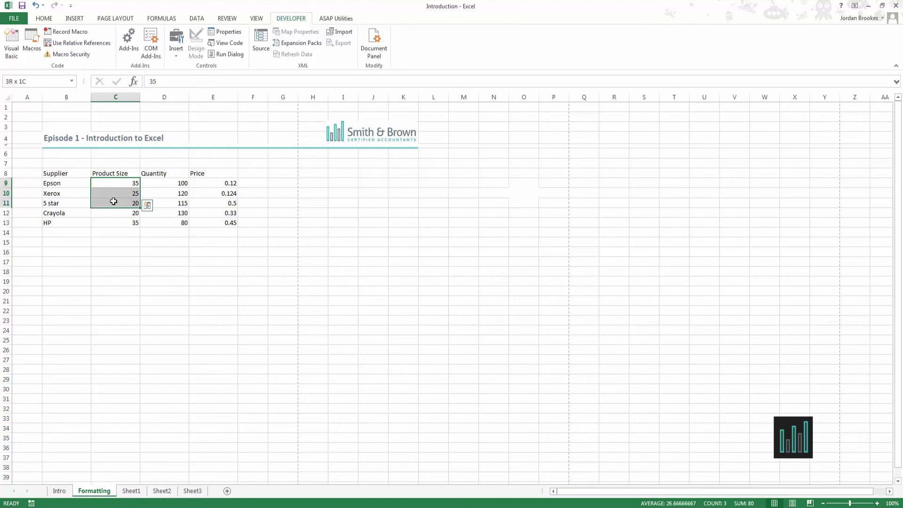
left_click_drag(114, 218, 113, 222)
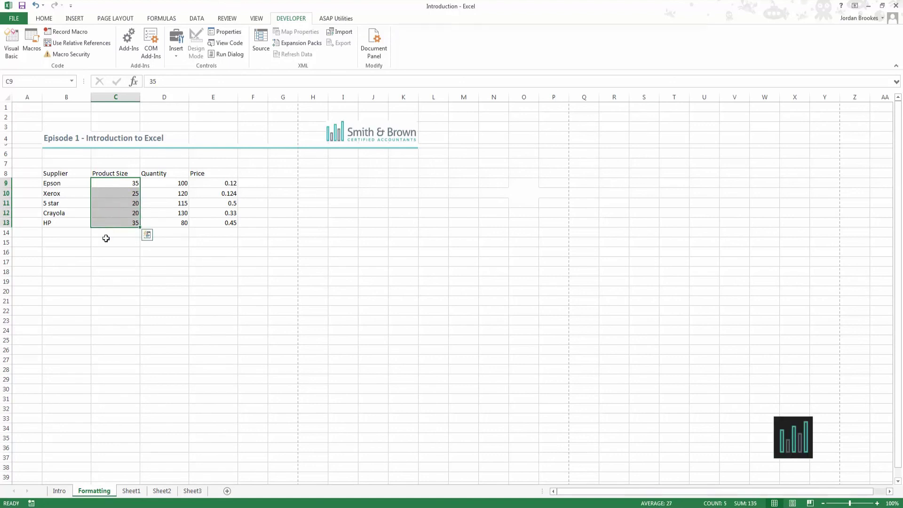